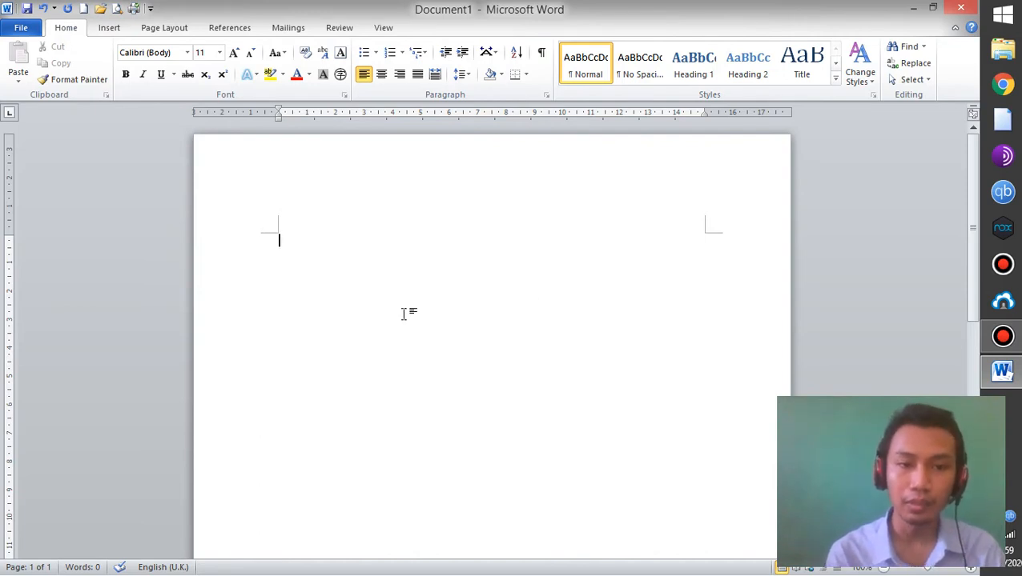
# - Insert a table with two columns and three rows at the start of the document, and undo the insertion
pyautogui.click(109, 29)
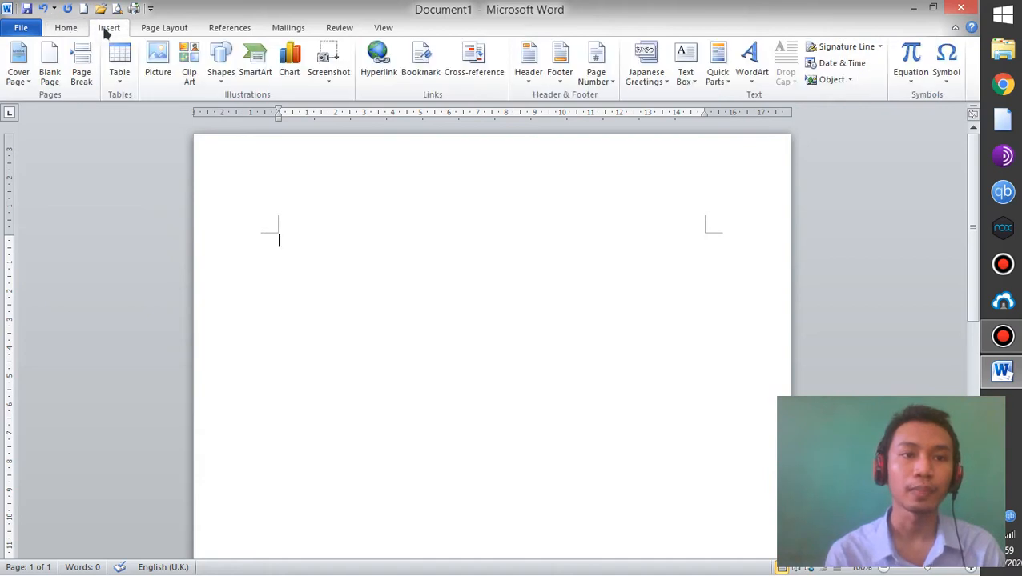
pyautogui.click(122, 72)
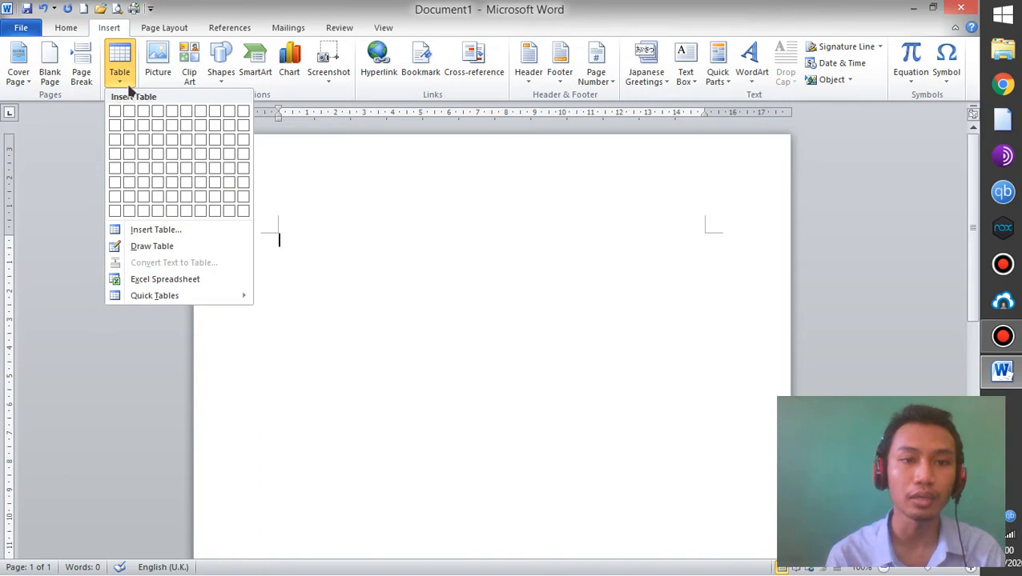
pyautogui.click(133, 143)
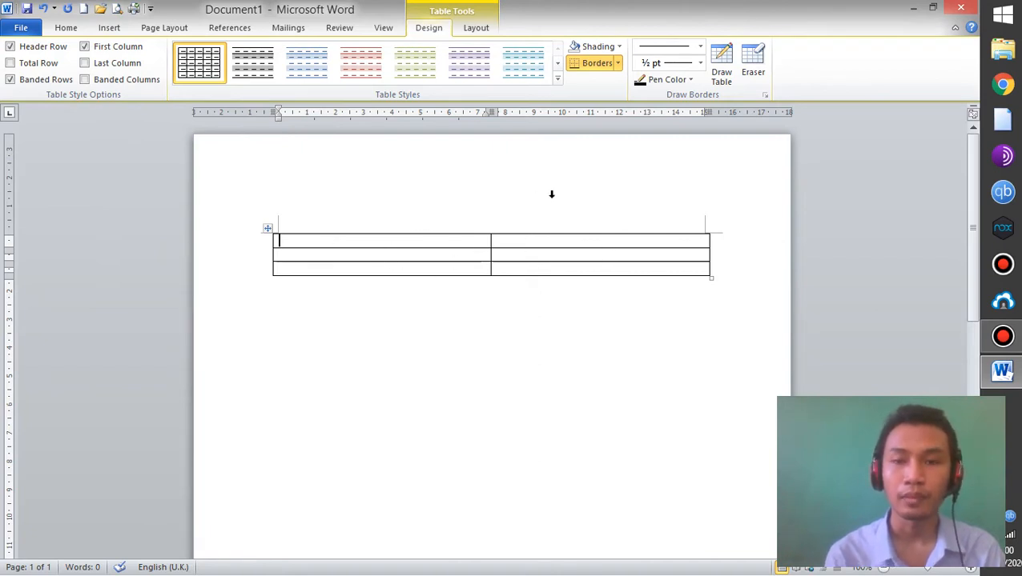
pyautogui.hotkey('ctrl', 'z')
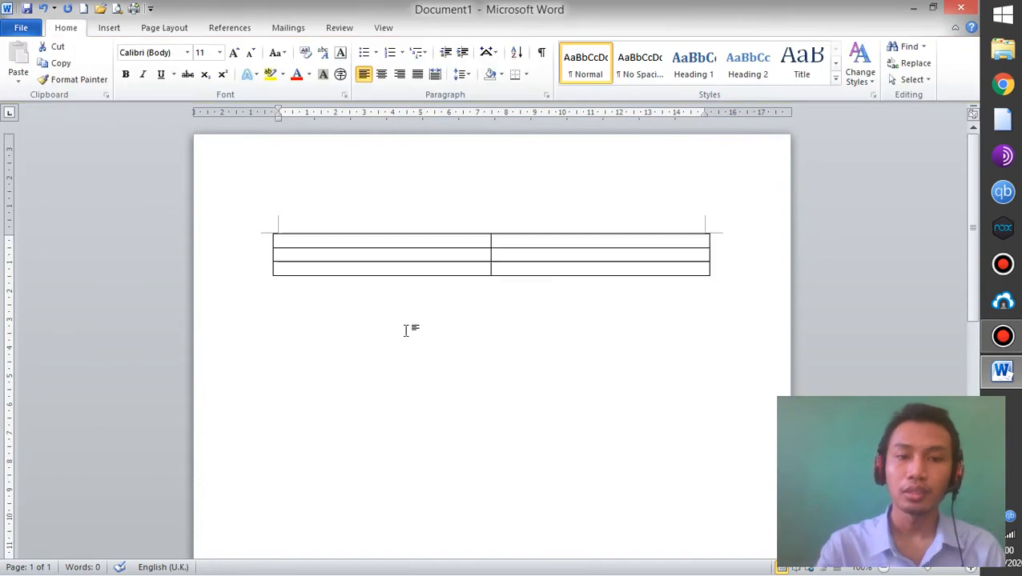
# - Insert a table with seven columns and three rows at the start of the blank document
pyautogui.click(109, 28)
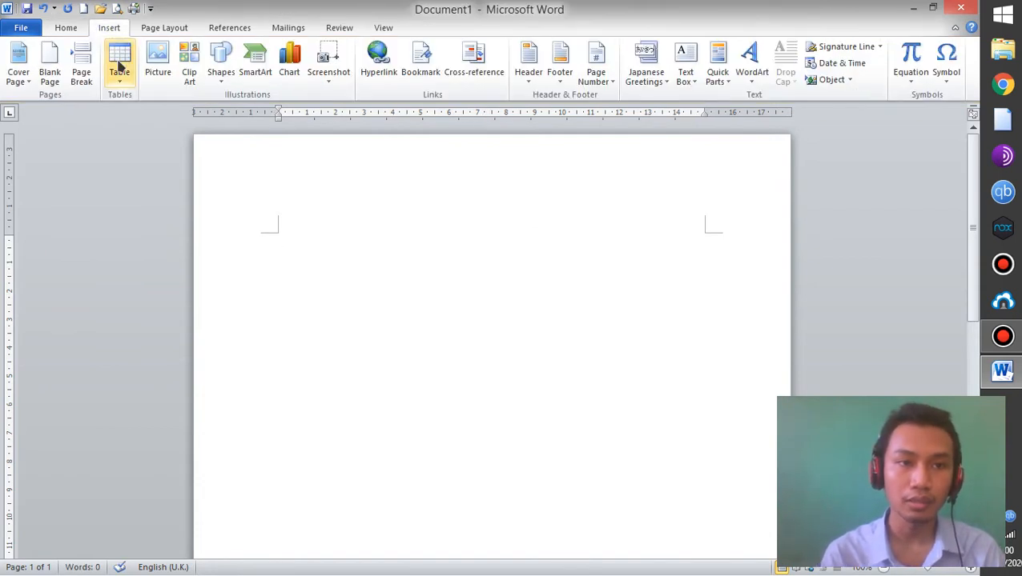
pyautogui.click(116, 80)
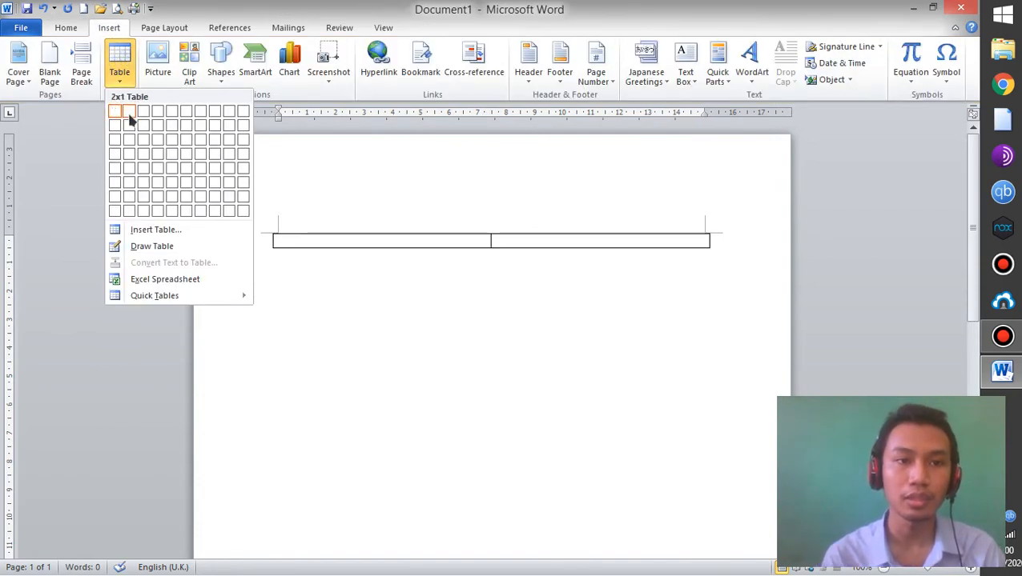
pyautogui.click(204, 148)
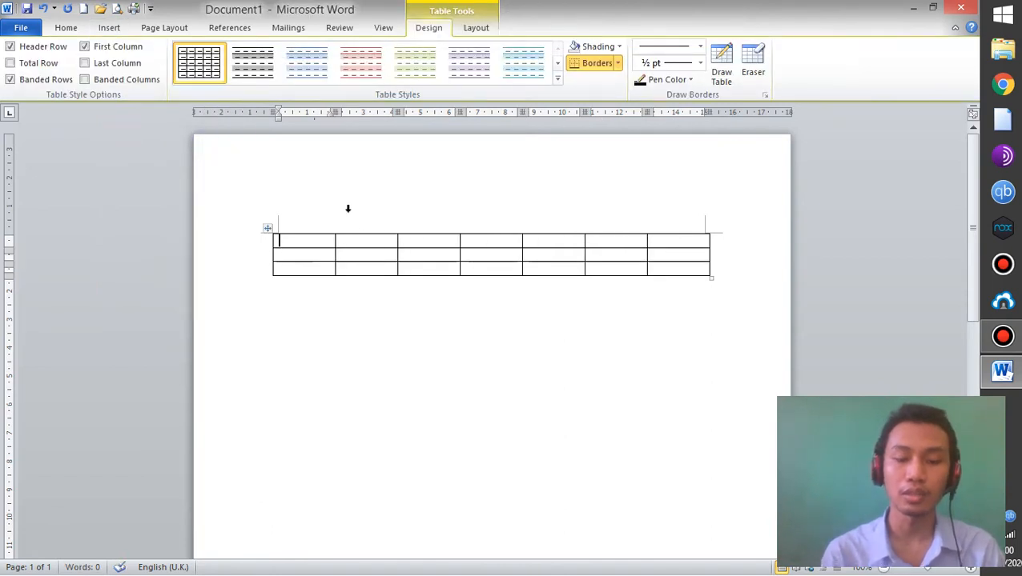
# - Fill the table's first row with the day names Senin, Selasa, Rabu, Kamis, Jumat, Sabtu and Minggu
pyautogui.write('Senin')
pyautogui.press('Tab')
pyautogui.write('Selasa')
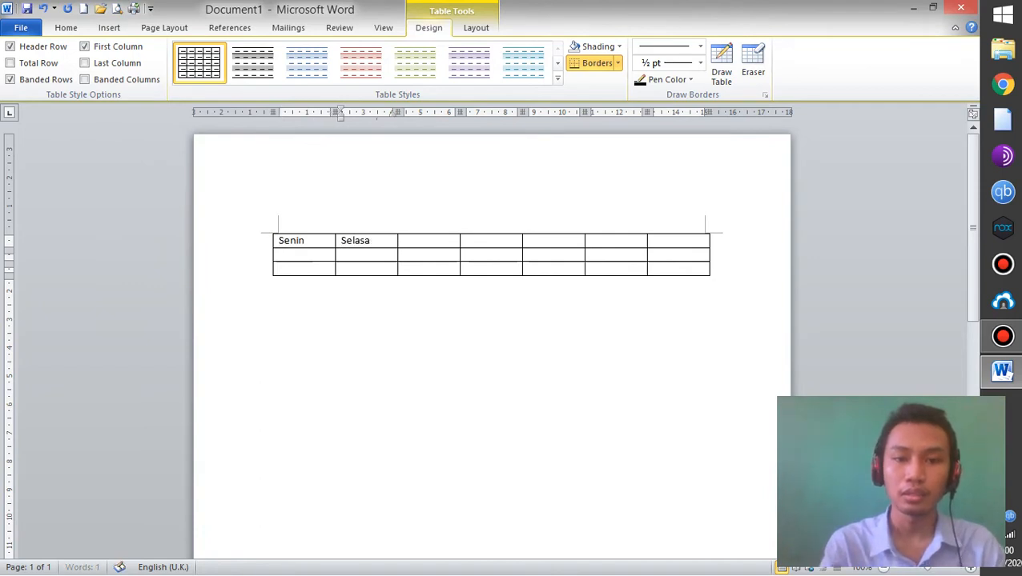
pyautogui.press('Tab')
pyautogui.write('Rabu')
pyautogui.press('Tab')
pyautogui.write('Kamis')
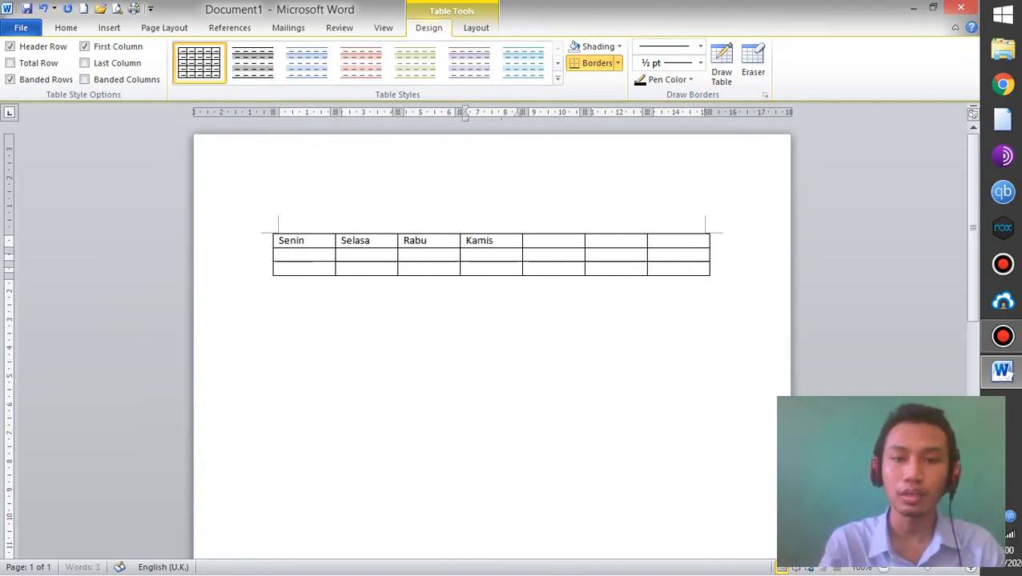
pyautogui.press('Tab')
pyautogui.write('Jum')
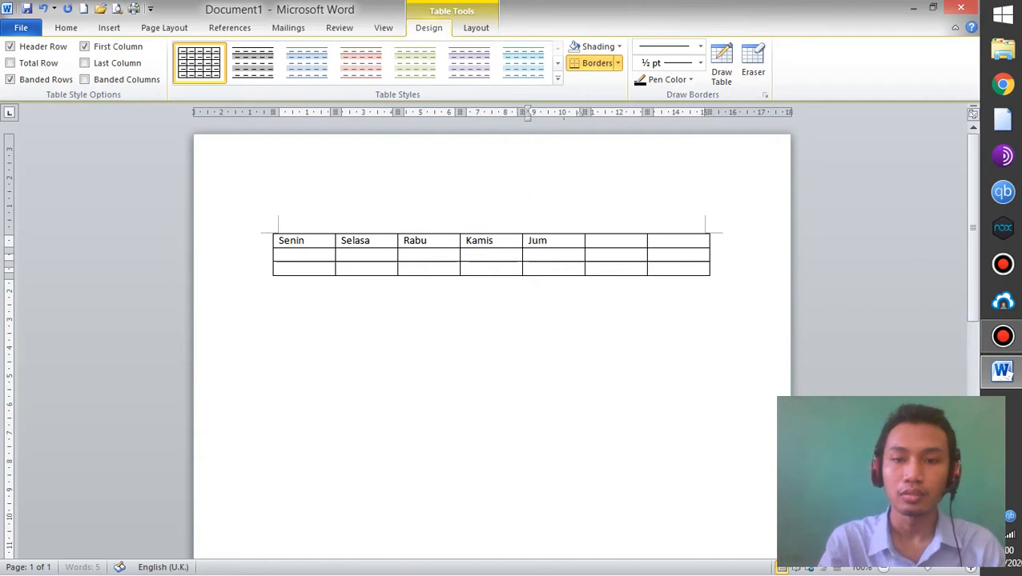
pyautogui.write('at')
pyautogui.press('Tab')
pyautogui.write('Sabtu')
pyautogui.press('Tab')
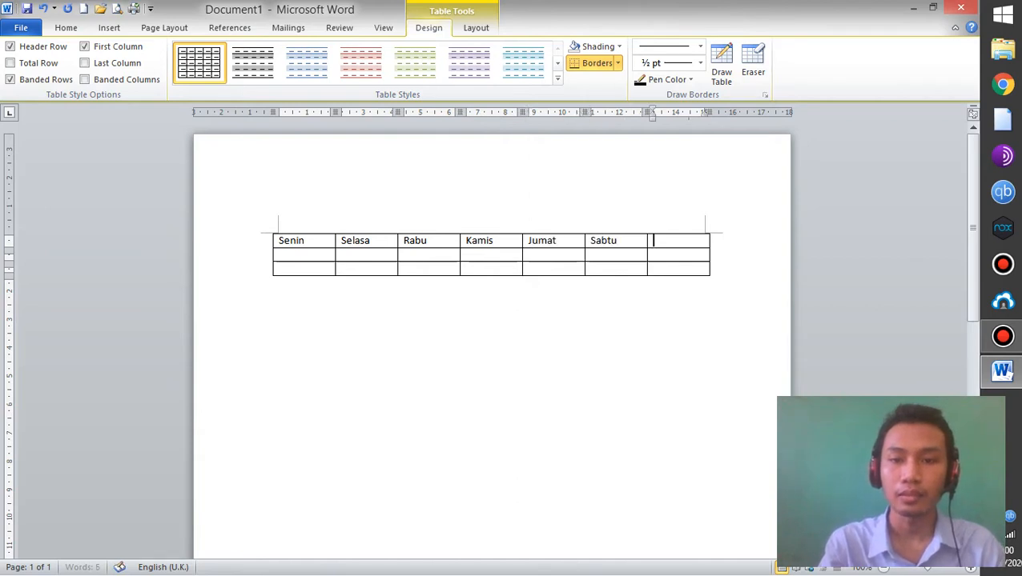
pyautogui.write('Minggu')
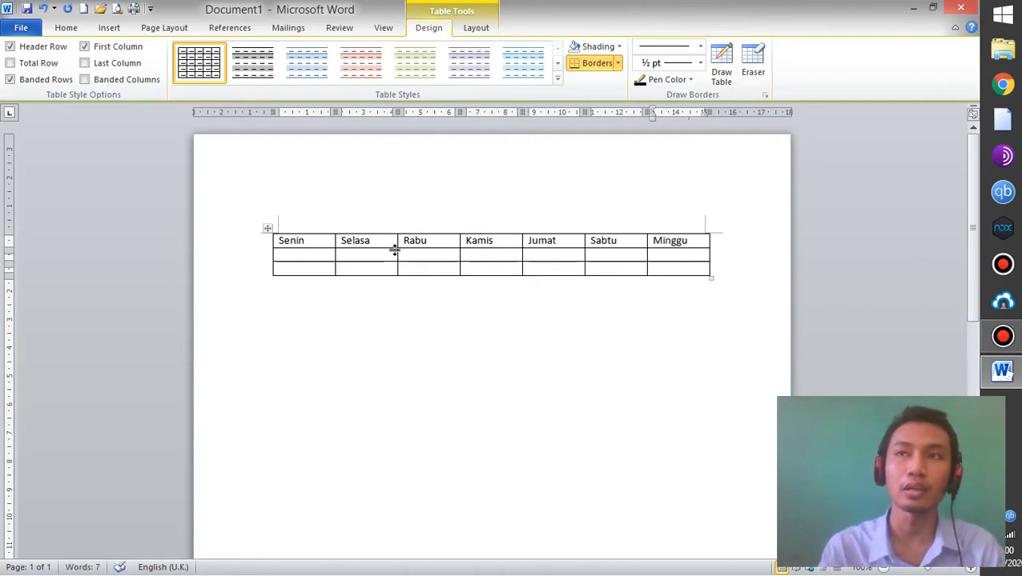
# - Enter "Siswa A" and "Siswa B" in the second and third rows of the first column
pyautogui.click(293, 257)
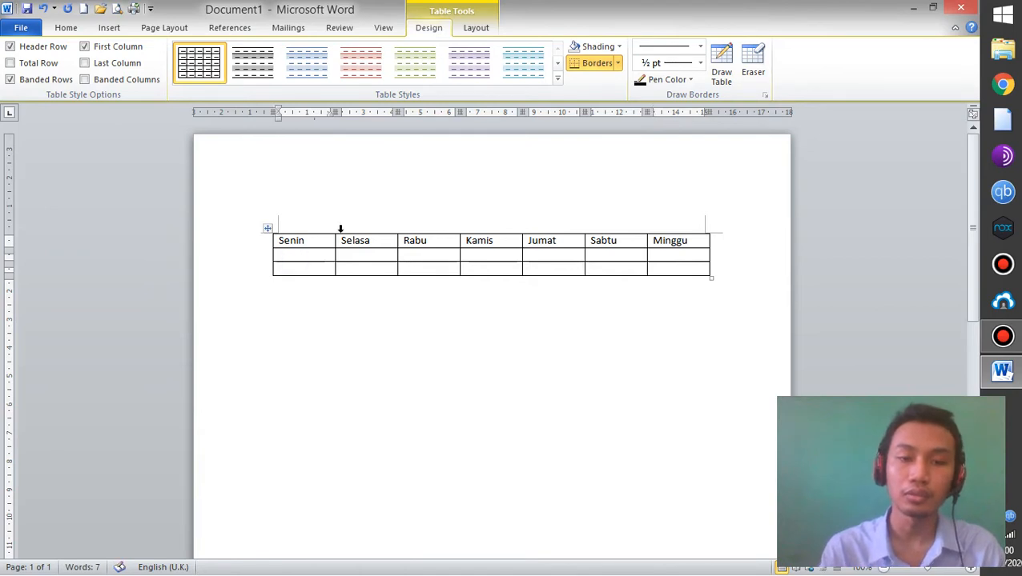
pyautogui.write('Siswa A')
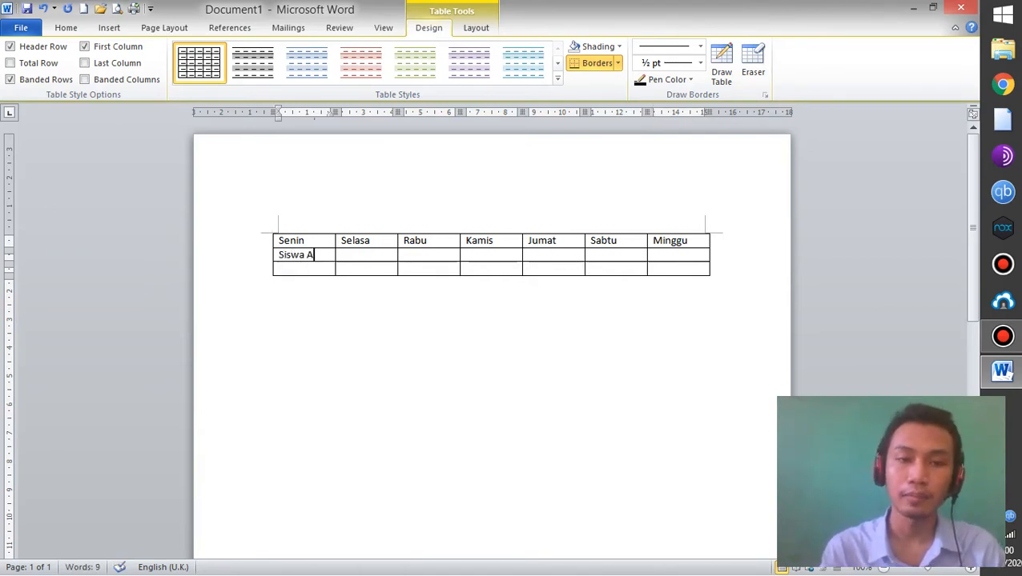
pyautogui.press('Down')
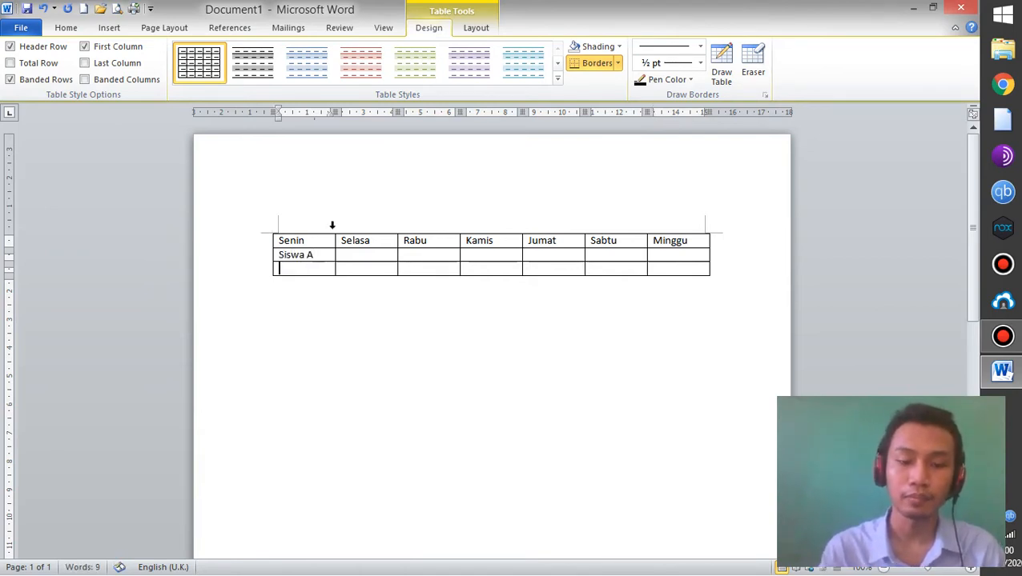
pyautogui.write('Siswa B')
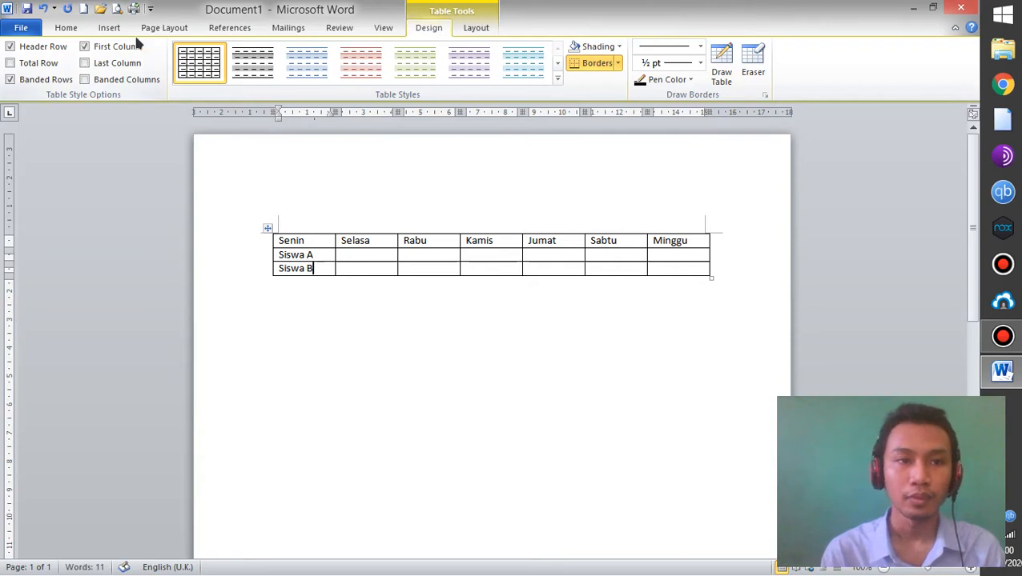
# - Delete the entire day-name table so the page is blank
pyautogui.click(365, 271)
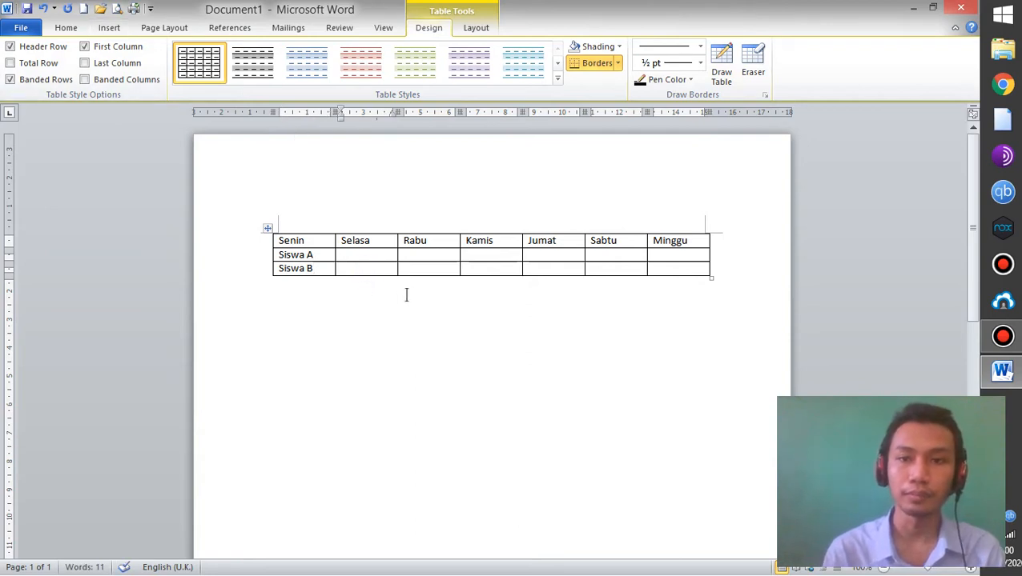
pyautogui.hotkey('ctrl', 'a')
pyautogui.press('Delete')
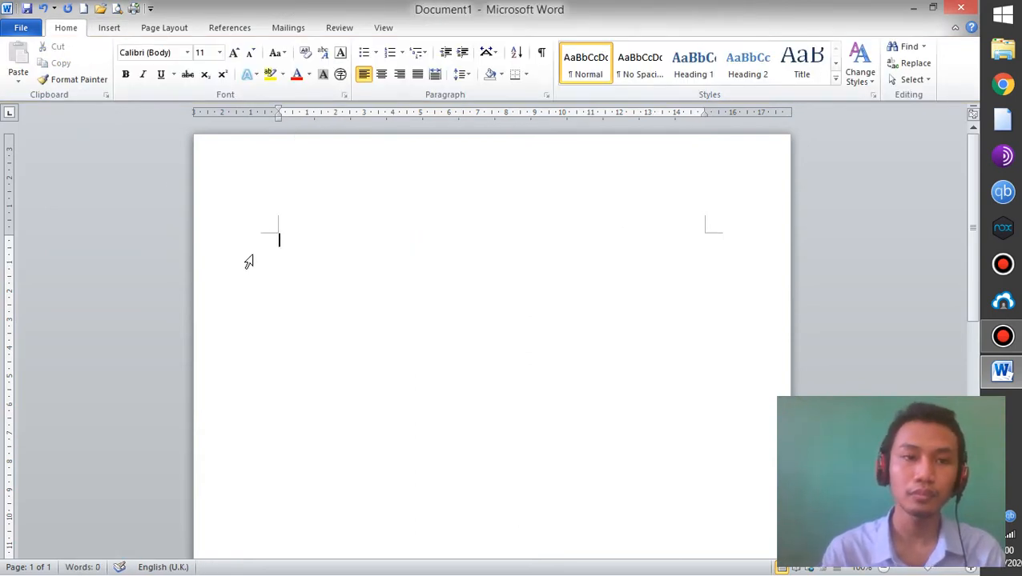
# - Examine the column, row and AutoFit settings of the Insert Table dialog, and cancel it without inserting a table
pyautogui.click(109, 28)
pyautogui.click(120, 64)
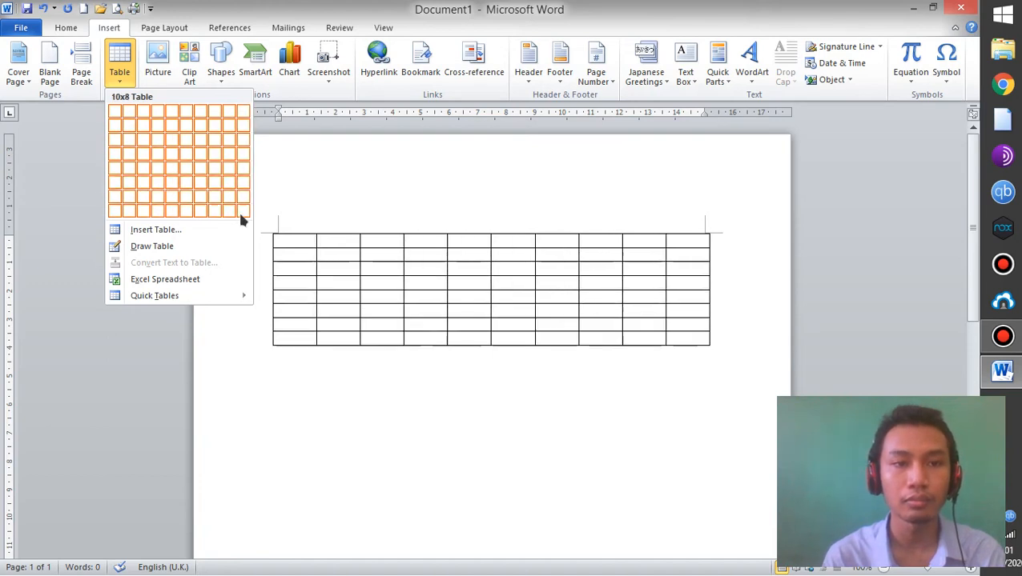
pyautogui.click(165, 230)
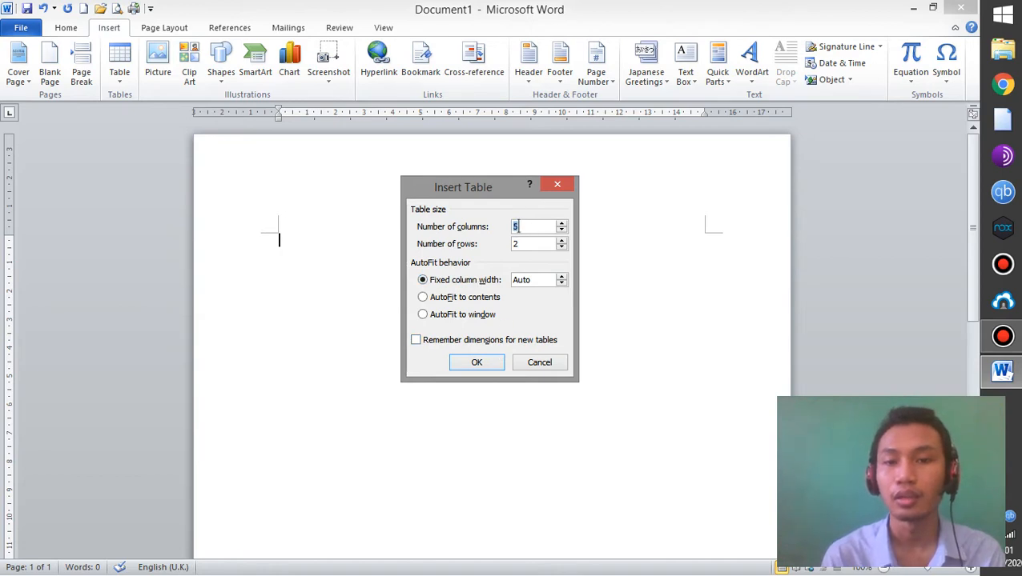
pyautogui.click(535, 362)
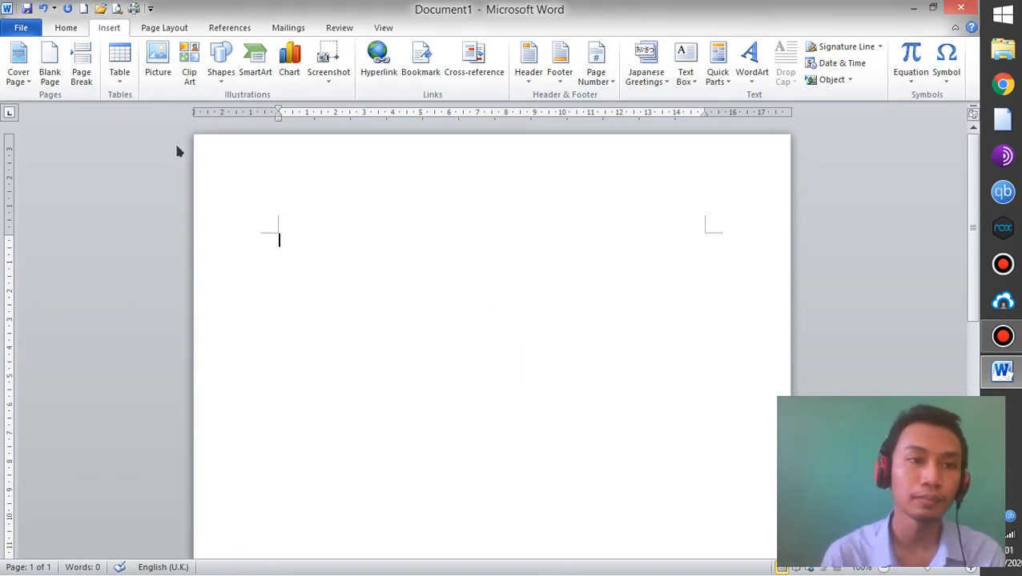
# - Draw a table about 9.5 cm wide at the top of the page, divided by one vertical line and one horizontal line
pyautogui.click(120, 74)
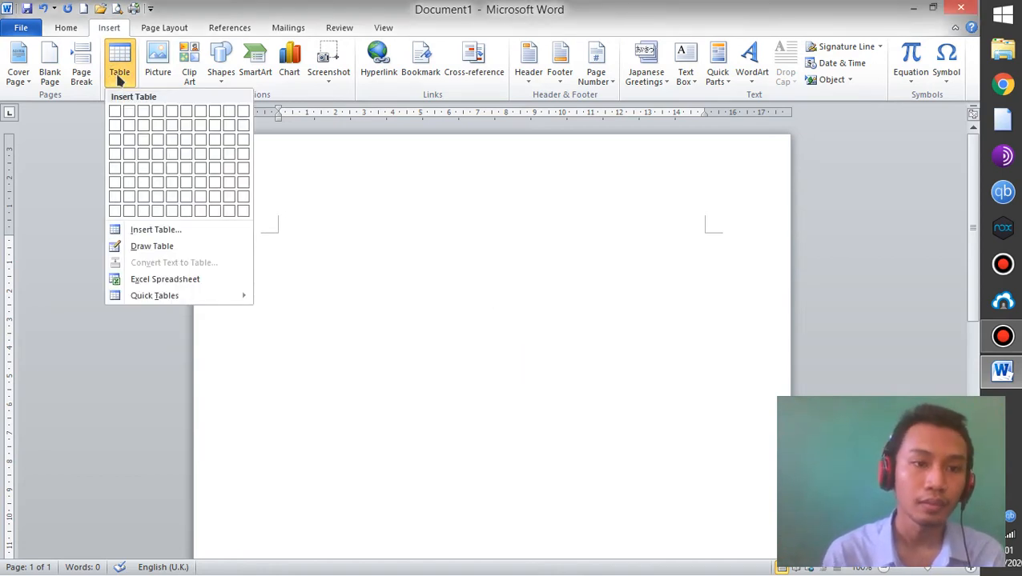
pyautogui.click(152, 248)
pyautogui.moveTo(284, 233)
pyautogui.mouseDown()
pyautogui.moveTo(285, 310)
pyautogui.moveTo(556, 331)
pyautogui.mouseUp()
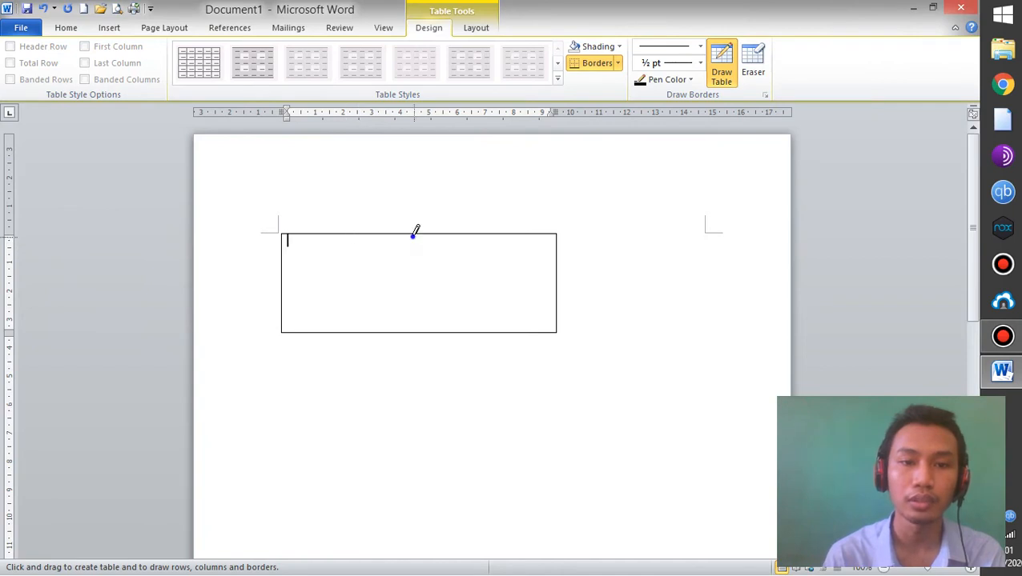
pyautogui.moveTo(414, 235); pyautogui.dragTo(426, 321)
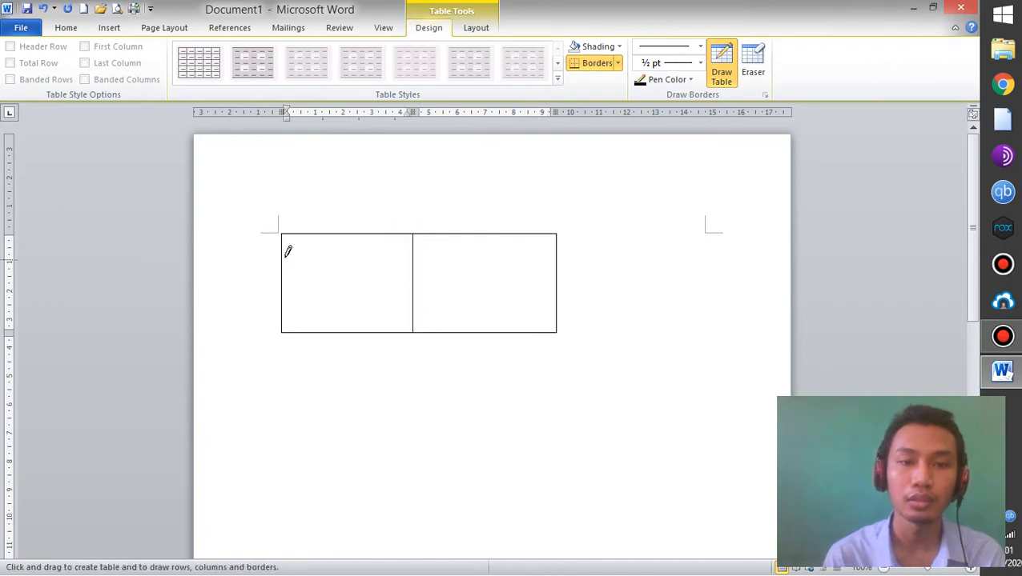
pyautogui.moveTo(288, 249); pyautogui.dragTo(474, 257)
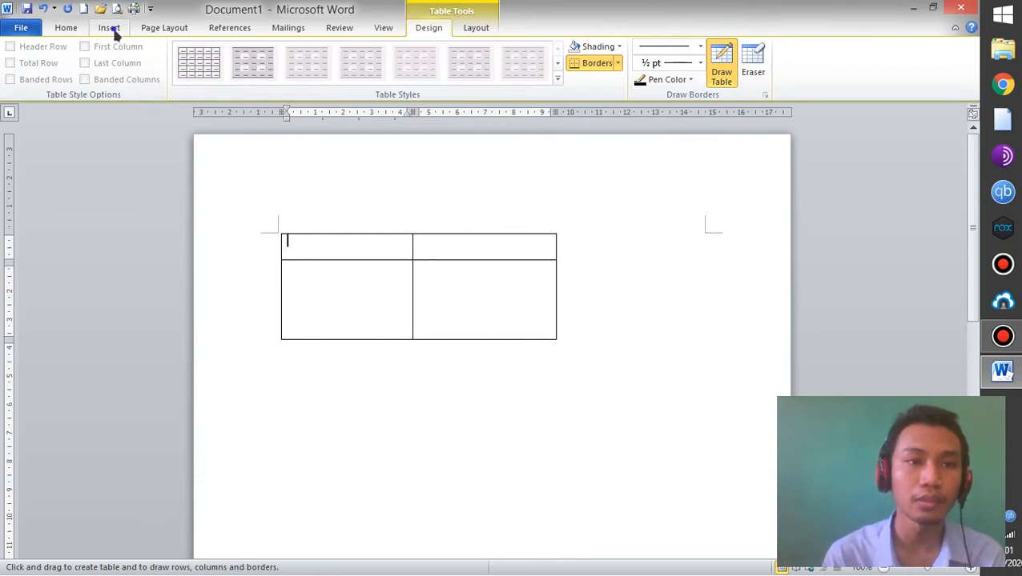
# - Undo the hand-drawn table to clear the page
pyautogui.click(113, 28)
pyautogui.click(119, 76)
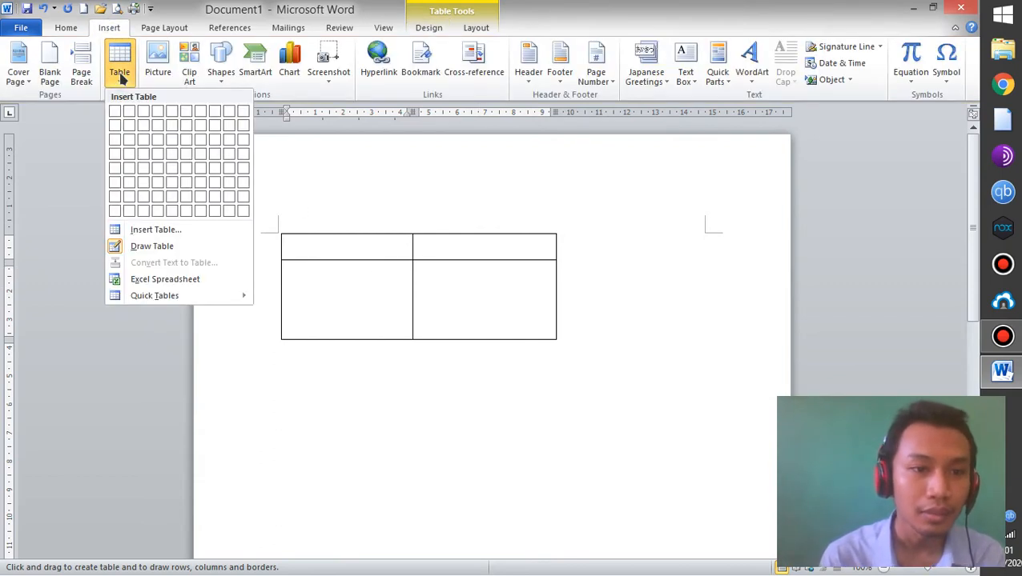
pyautogui.click(119, 72)
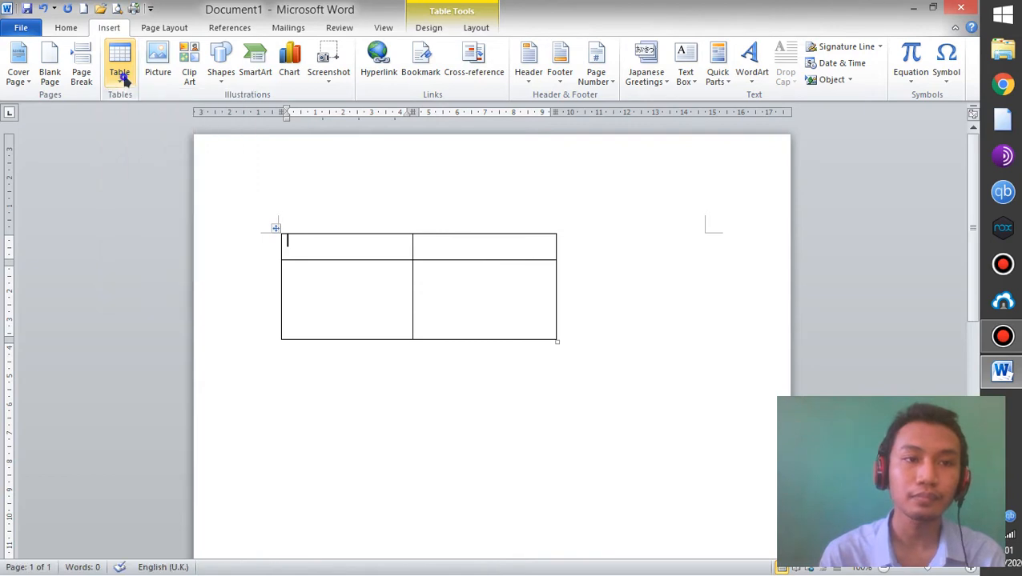
pyautogui.hotkey('ctrl', 'z')
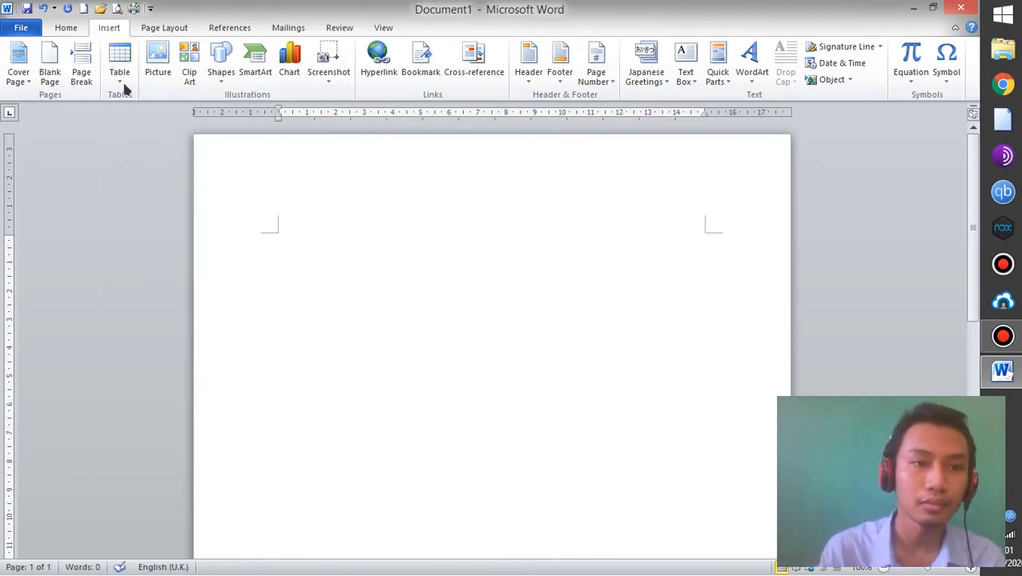
# - Write the line "Senin Selasa Rabu" as plain text at the start of the document
pyautogui.click(120, 72)
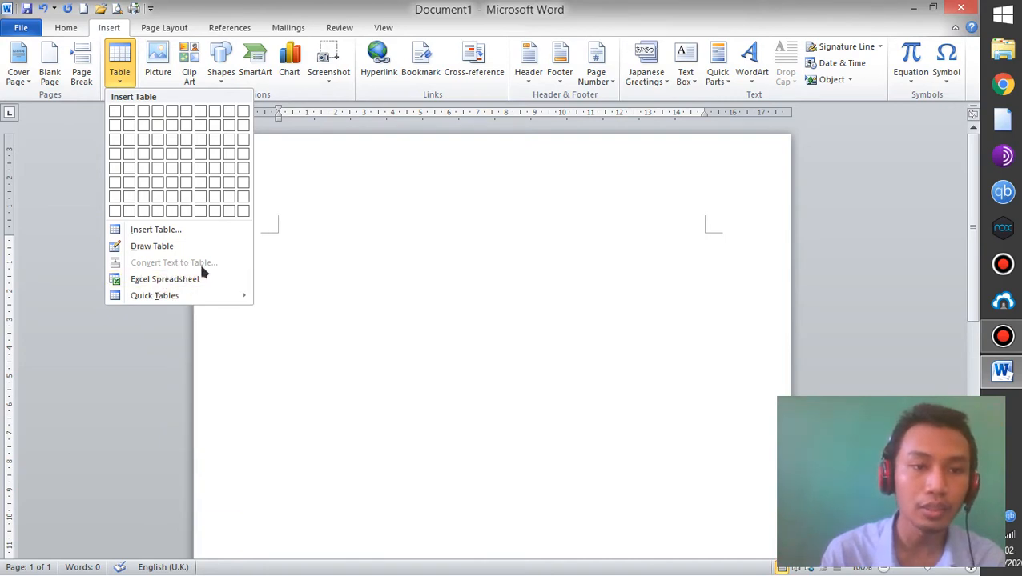
pyautogui.click(313, 266)
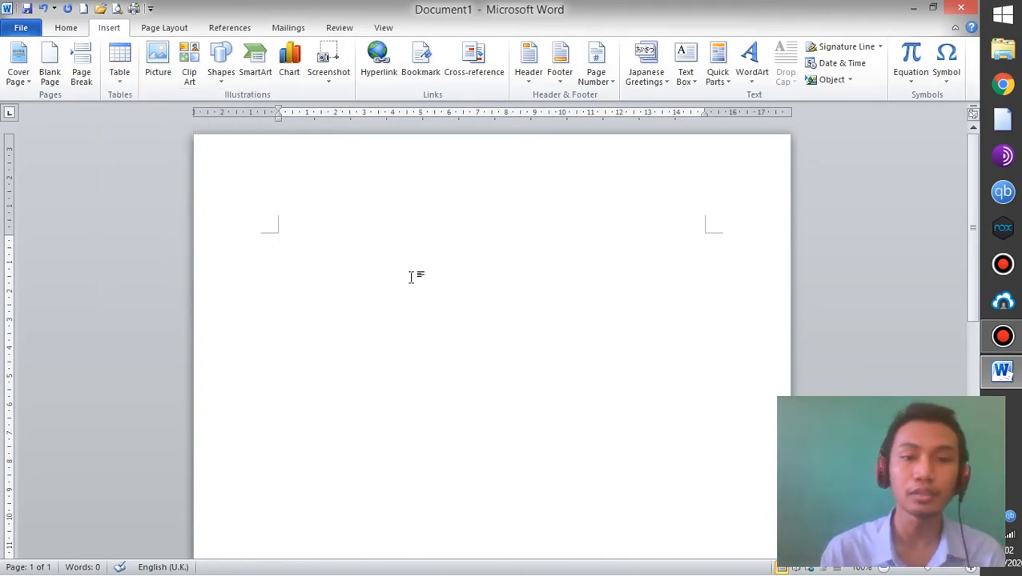
pyautogui.write('Senin')
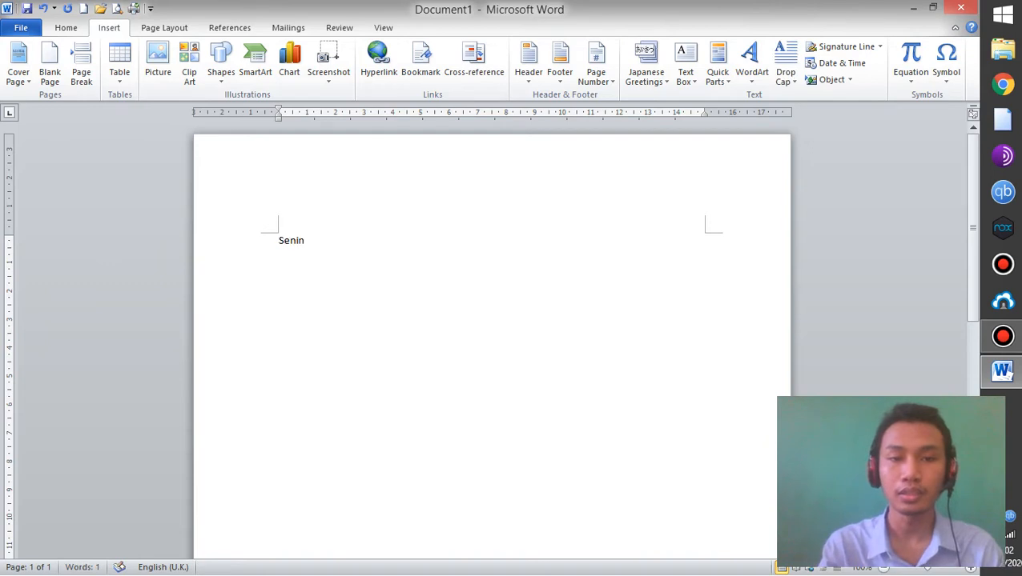
pyautogui.write(' Selasa Rabu')
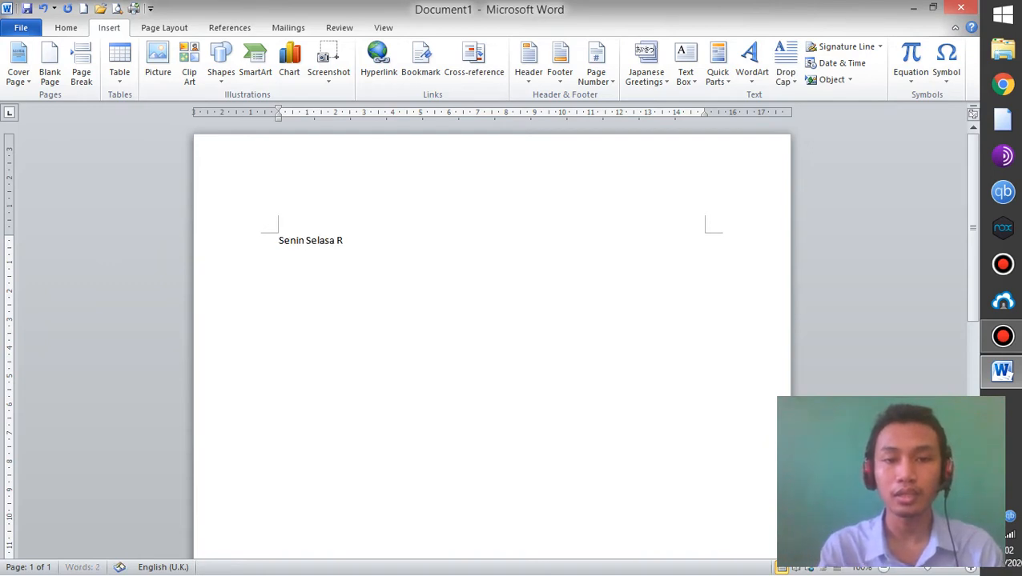
# - Convert the line "Senin Selasa Rabu" to a table with 3 columns, using a space as the custom text separator
pyautogui.tripleClick(392, 239)
pyautogui.click(119, 63)
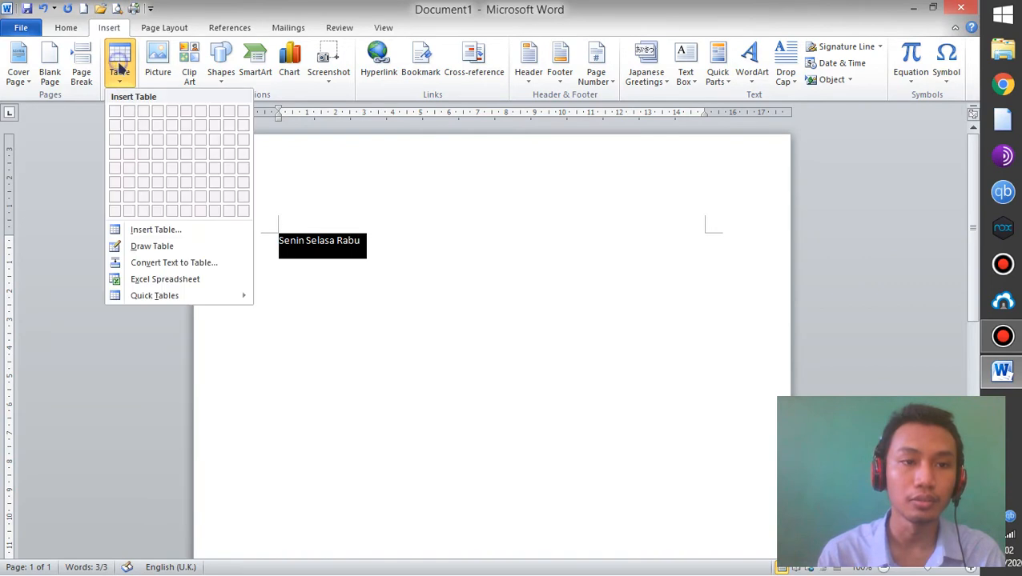
pyautogui.click(185, 264)
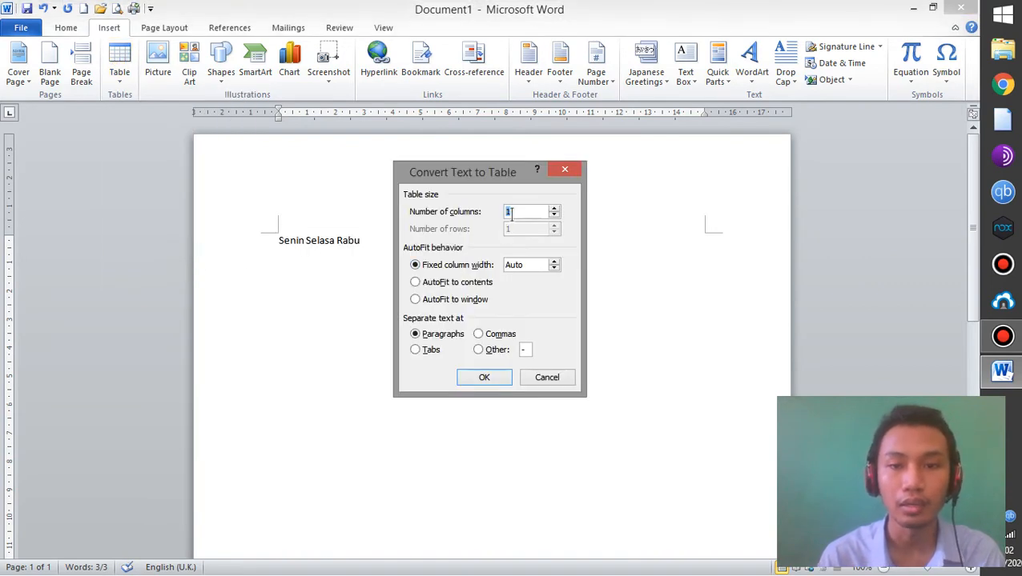
pyautogui.click(481, 350)
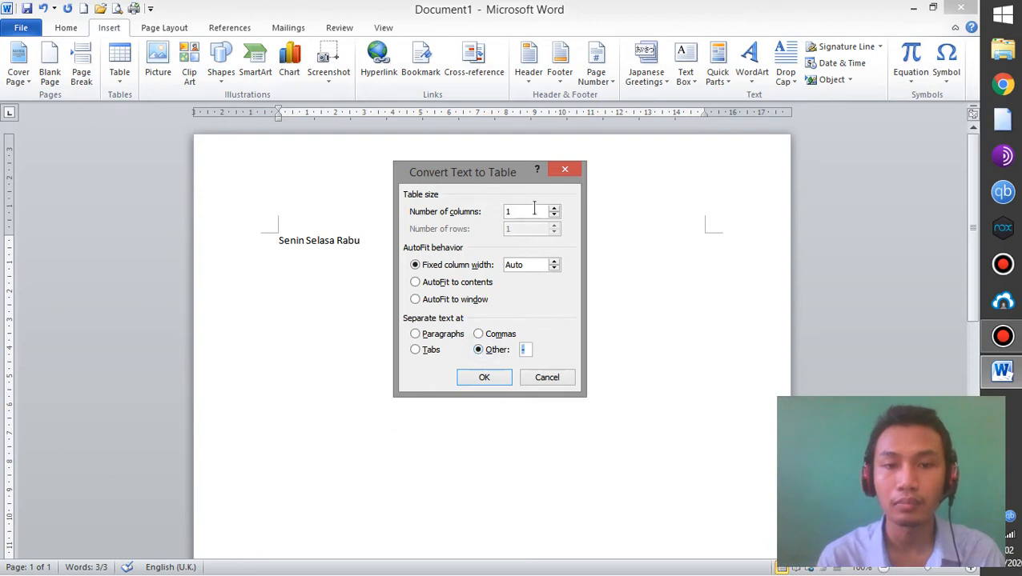
pyautogui.doubleClick(528, 212)
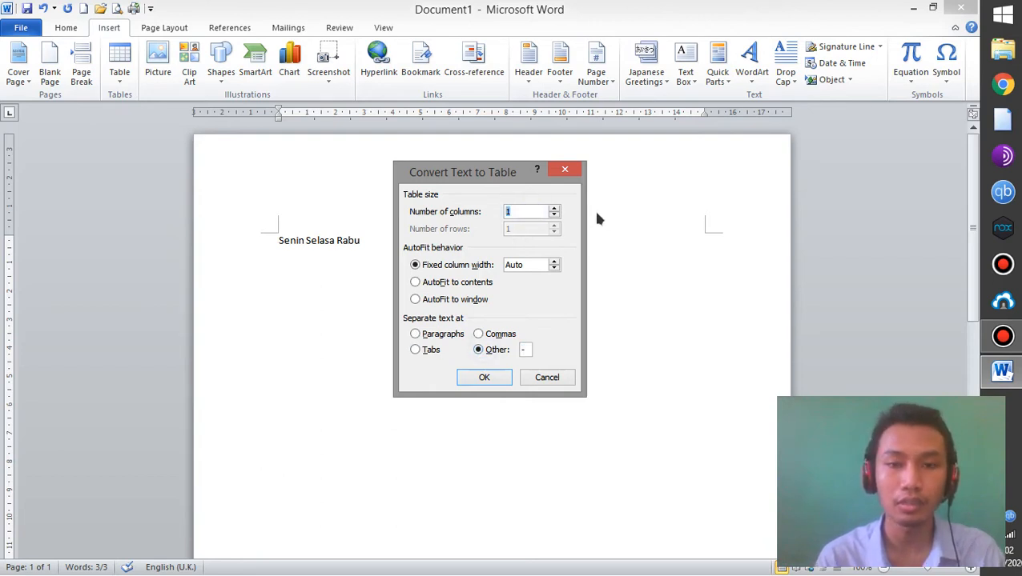
pyautogui.write('3')
pyautogui.click(521, 350)
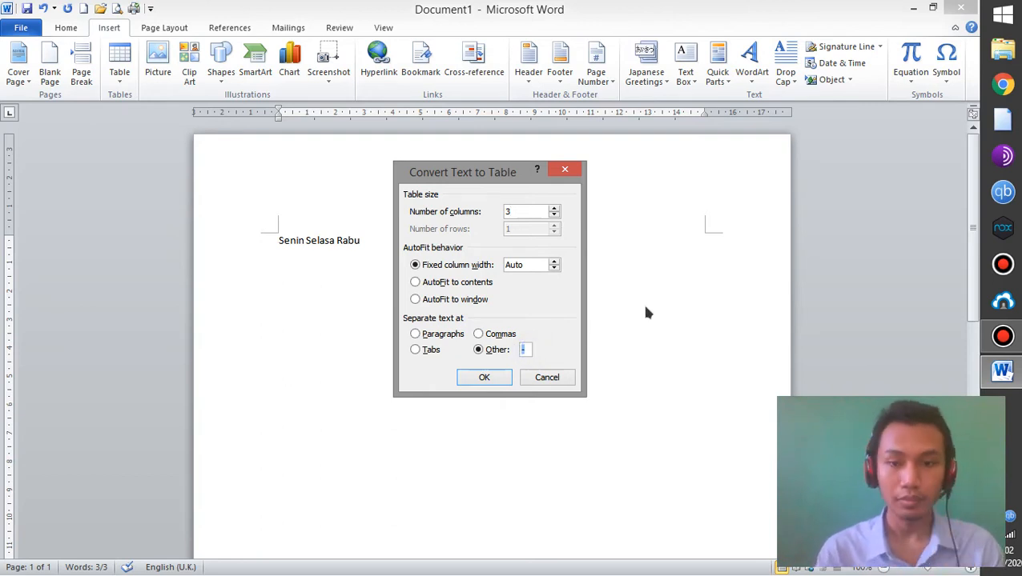
pyautogui.click(484, 378)
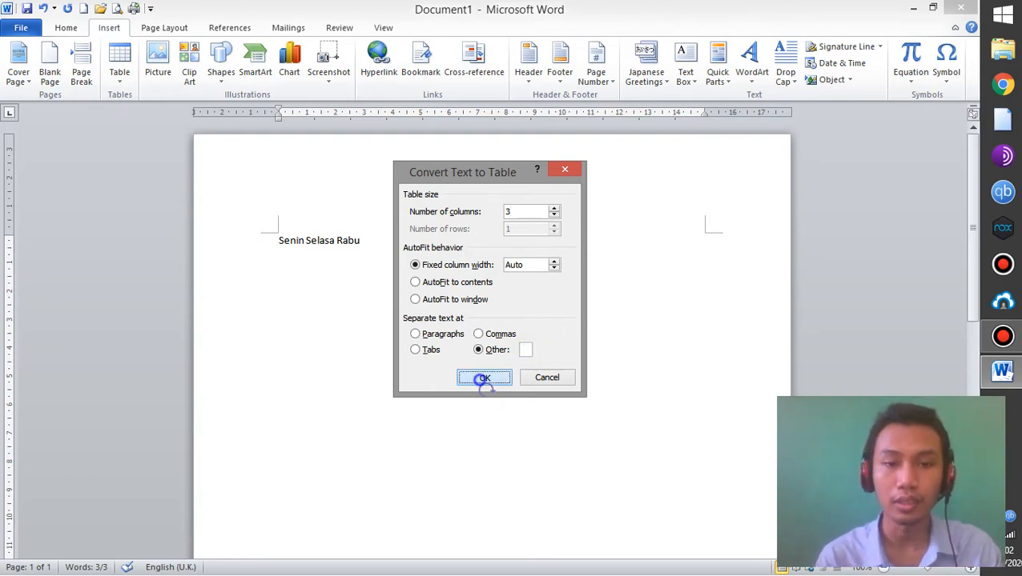
# - Delete the whole weekday table to clear the page
pyautogui.click(556, 319)
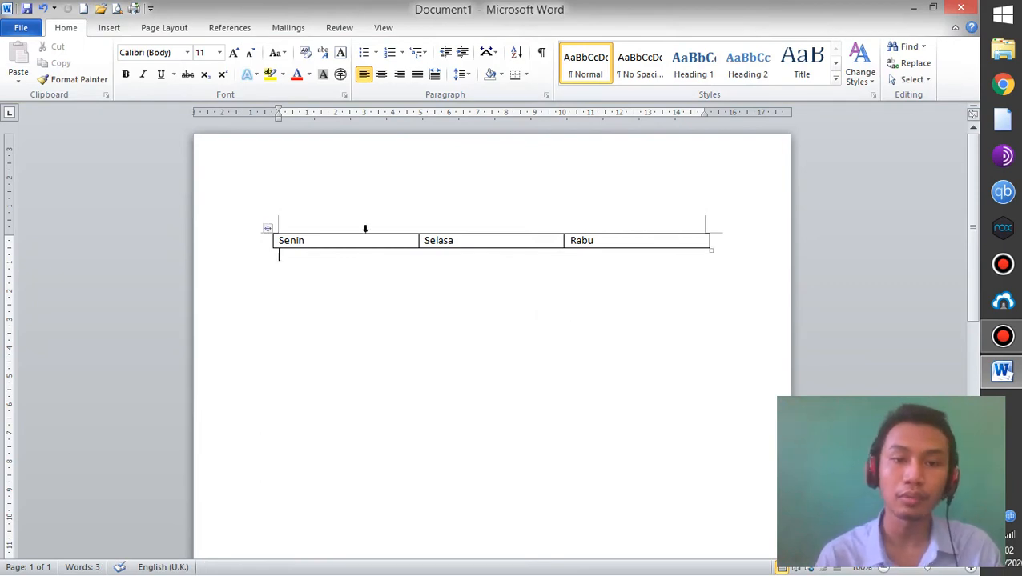
pyautogui.moveTo(365, 229); pyautogui.dragTo(616, 235)
pyautogui.press('BackSpace')
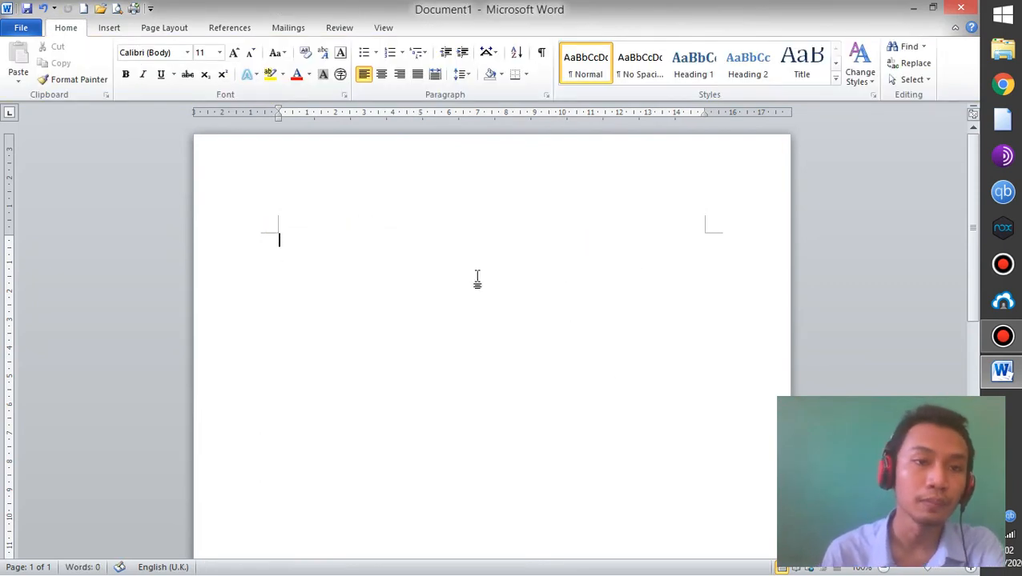
# - Insert an embedded Excel spreadsheet at the start of the page and return to the document
pyautogui.click(112, 27)
pyautogui.click(119, 72)
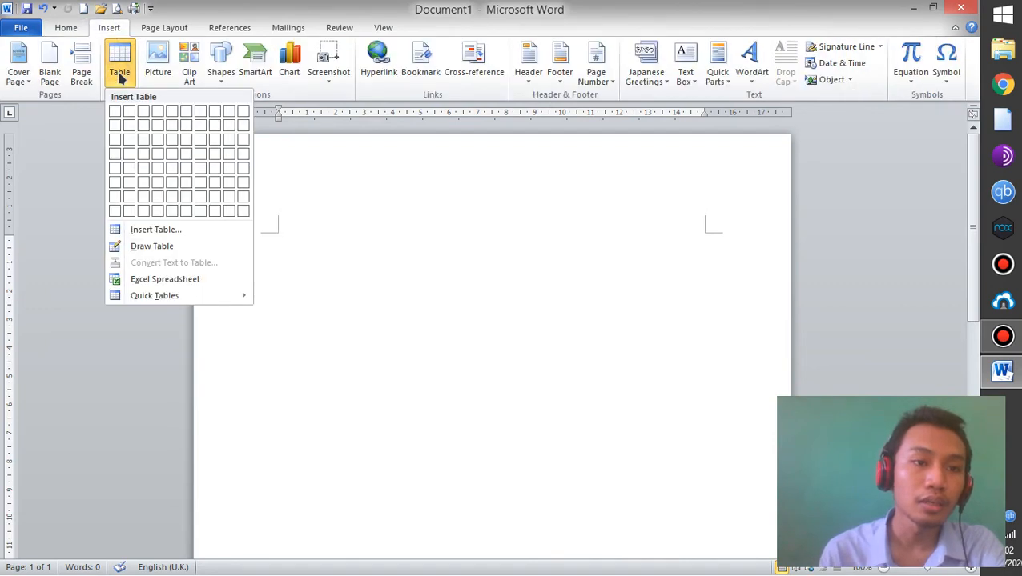
pyautogui.click(199, 278)
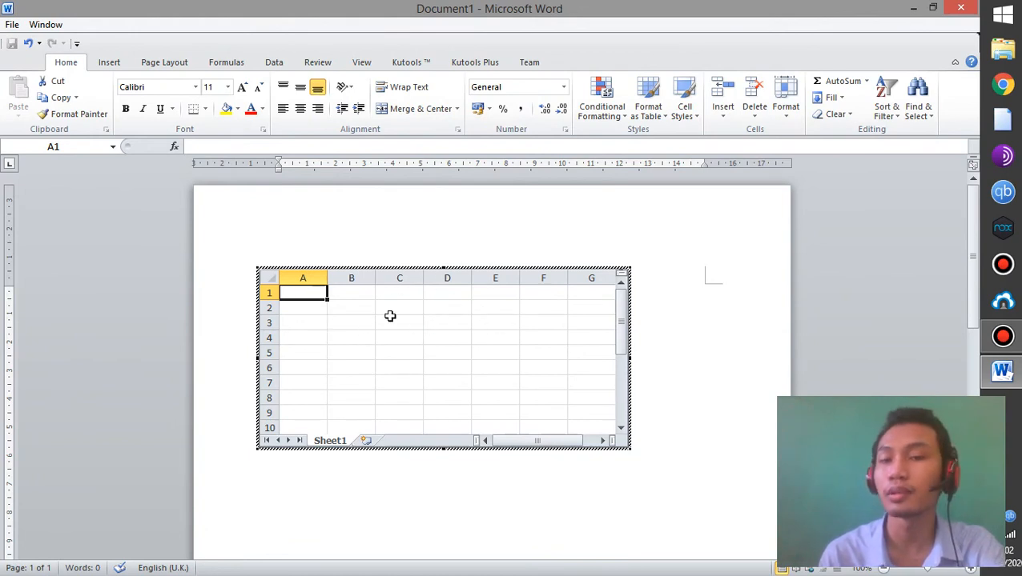
pyautogui.click(658, 376)
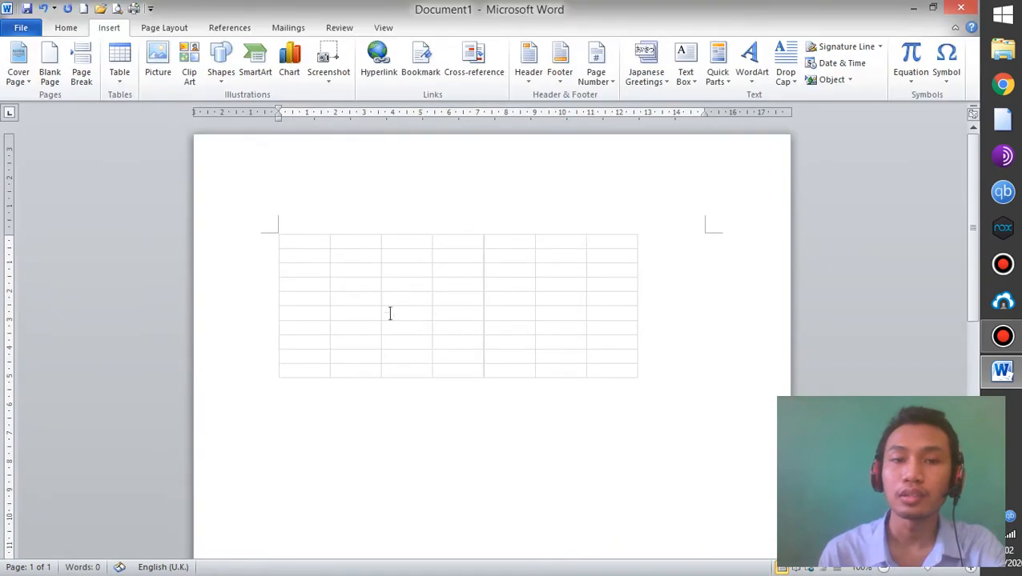
# - Reopen the embedded worksheet for editing, and leave it again with the cursor placed after it
pyautogui.click(346, 268)
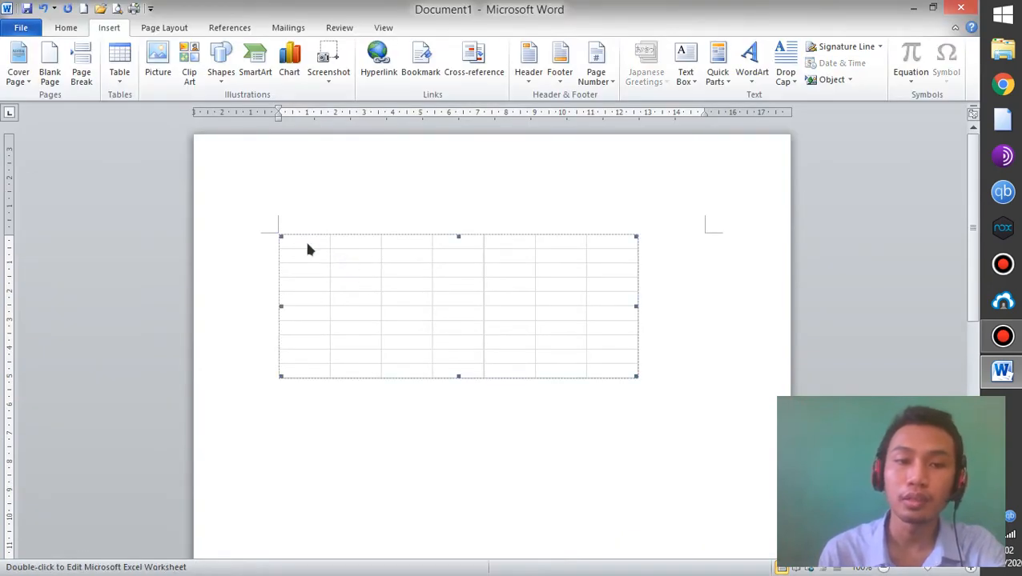
pyautogui.doubleClick(304, 239)
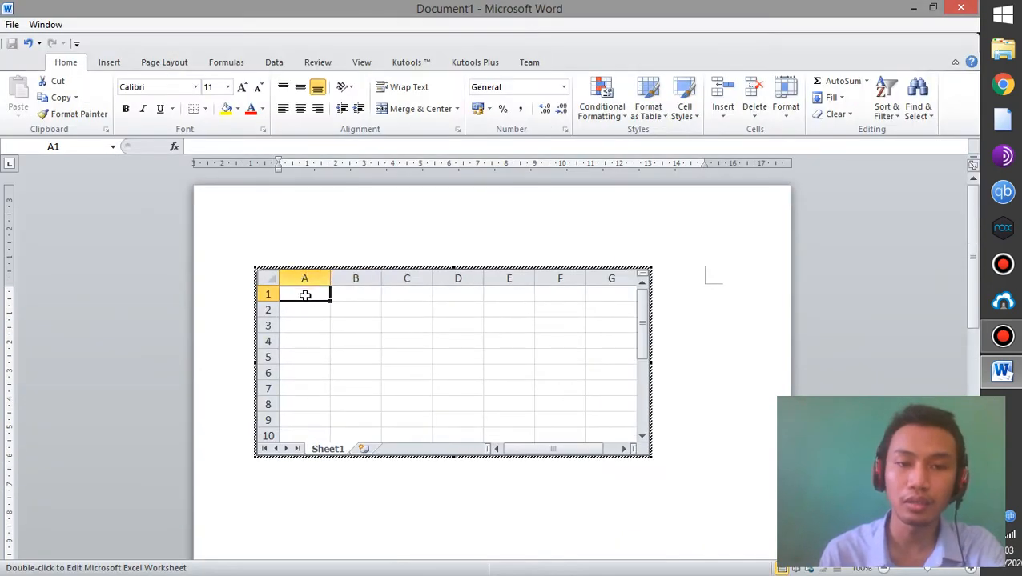
pyautogui.click(672, 360)
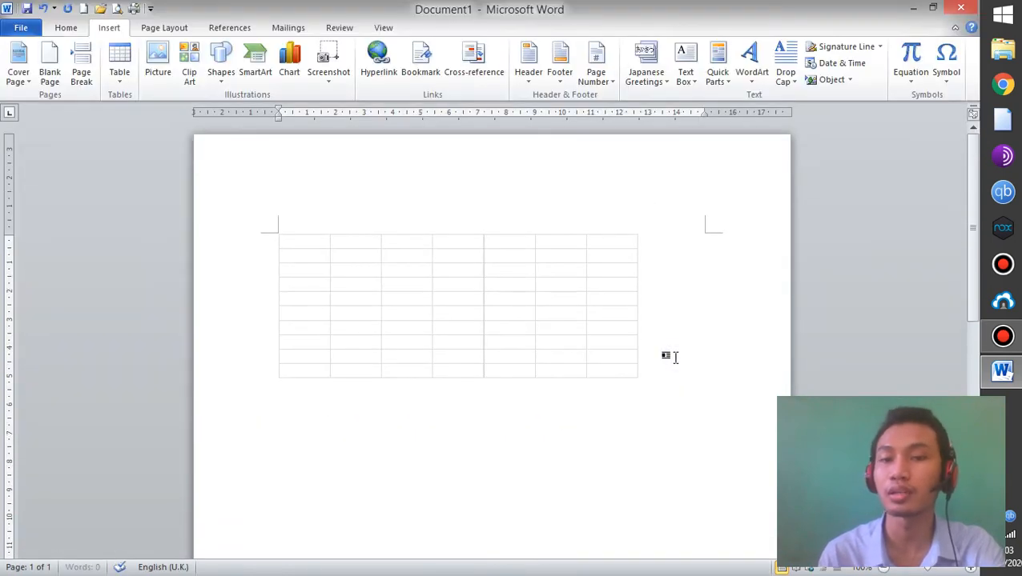
# - Insert the built-in Calendar 2 quick table below the embedded worksheet
pyautogui.click(117, 63)
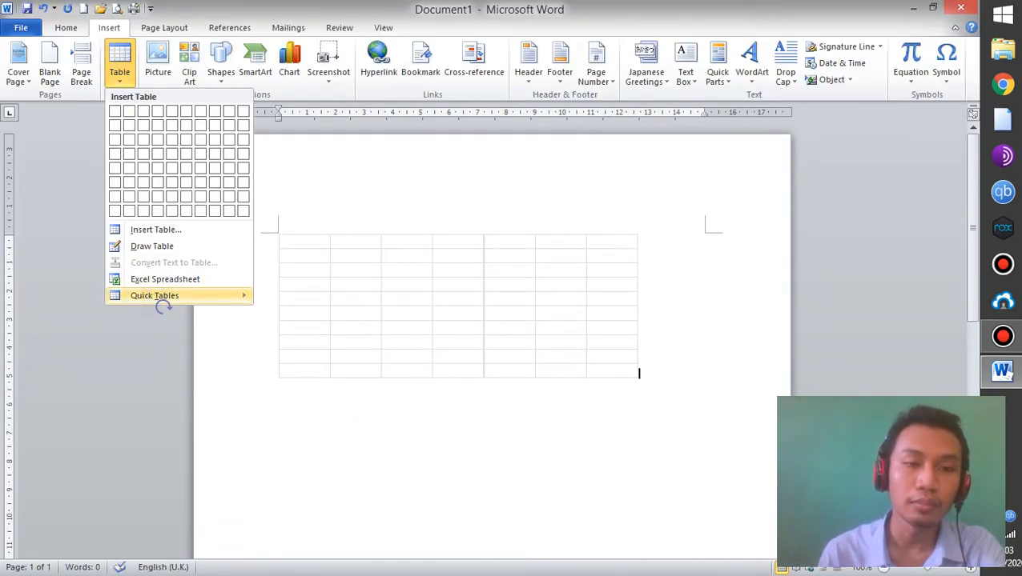
pyautogui.moveTo(157, 296)
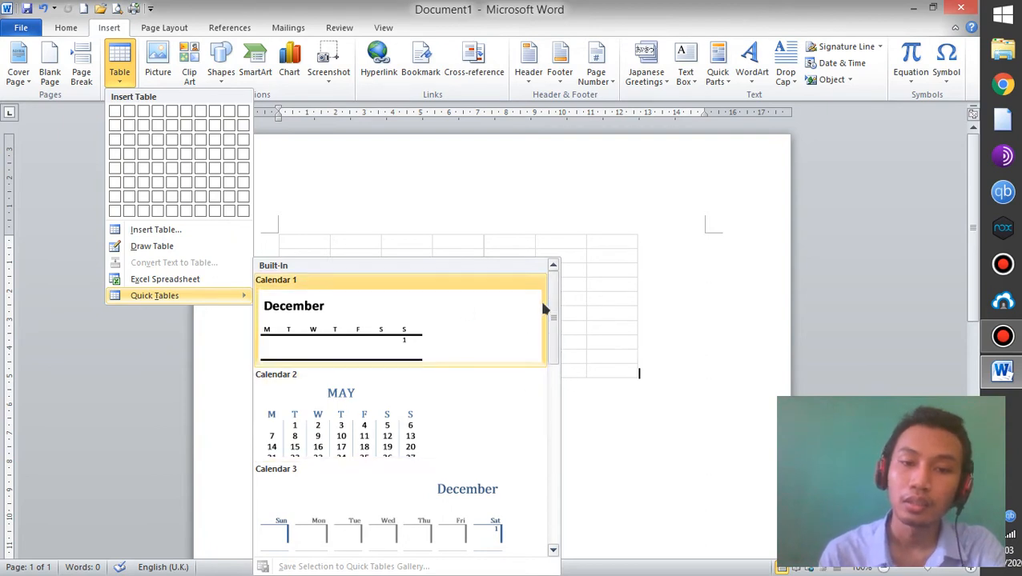
pyautogui.moveTo(554, 346); pyautogui.dragTo(551, 280)
pyautogui.click(346, 410)
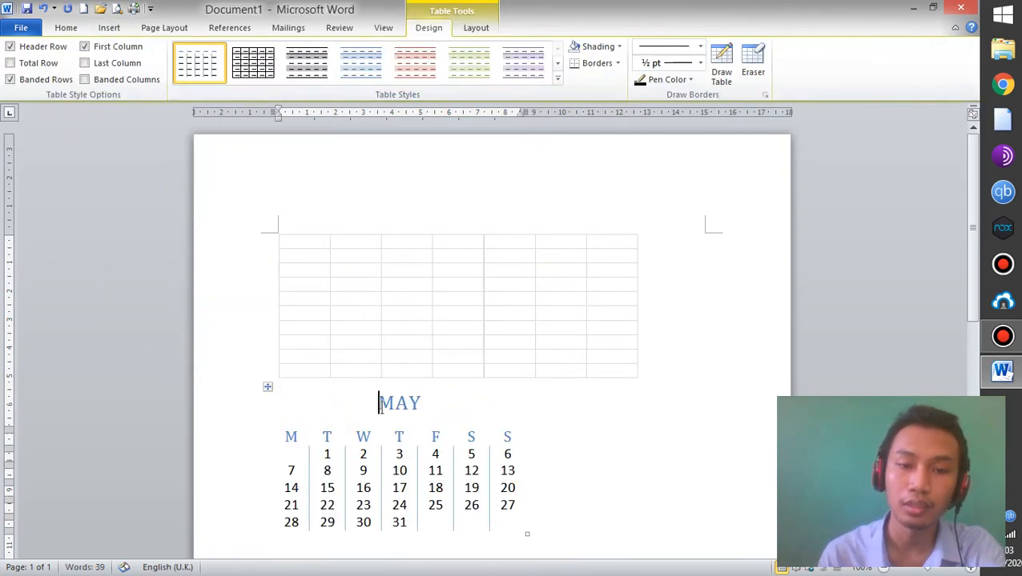
pyautogui.scroll(-2, 478, 441)
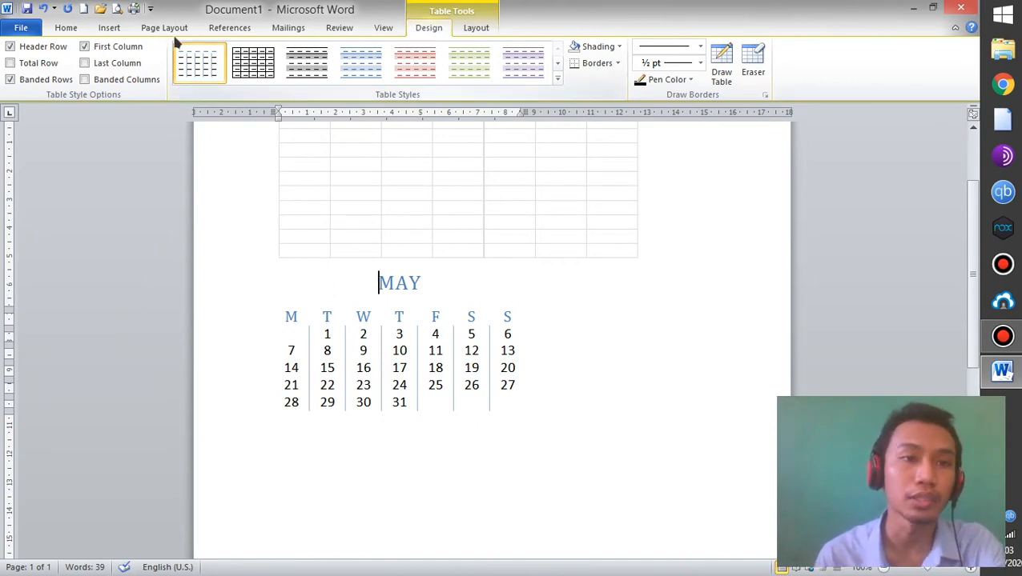
# - Delete the embedded worksheet and the MAY calendar table together to clear the page
pyautogui.click(117, 28)
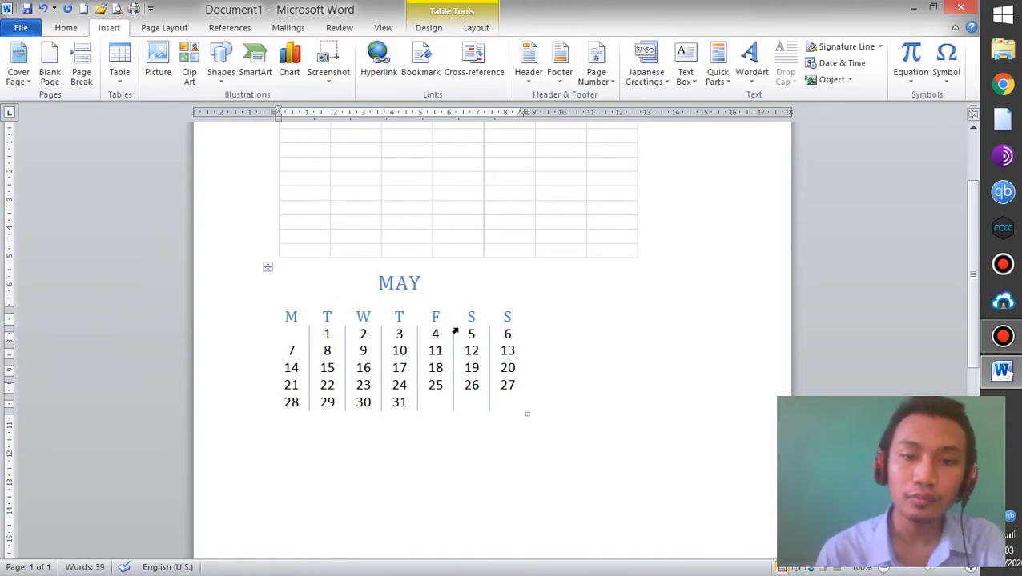
pyautogui.click(499, 402)
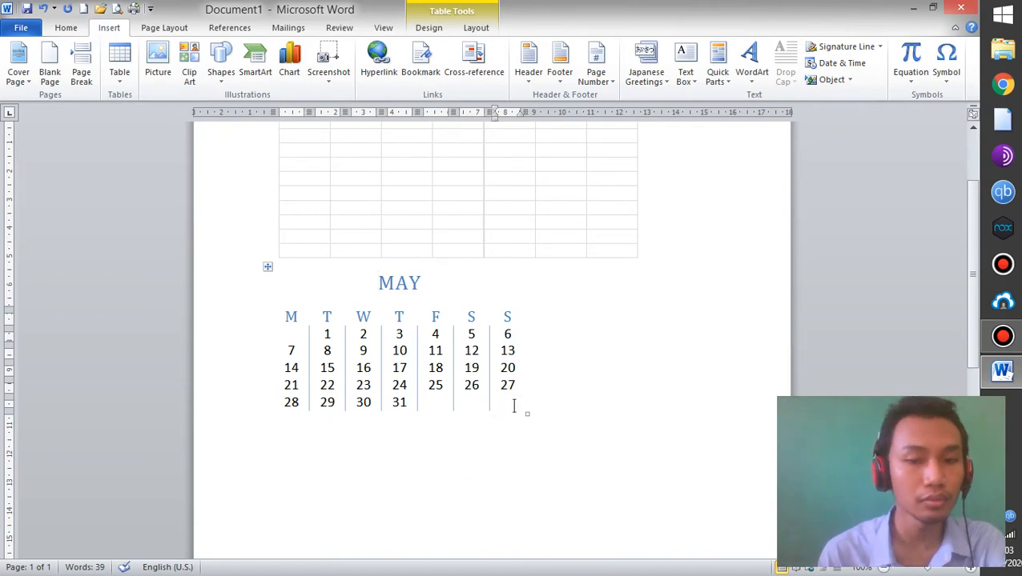
pyautogui.moveTo(513, 406); pyautogui.dragTo(297, 245)
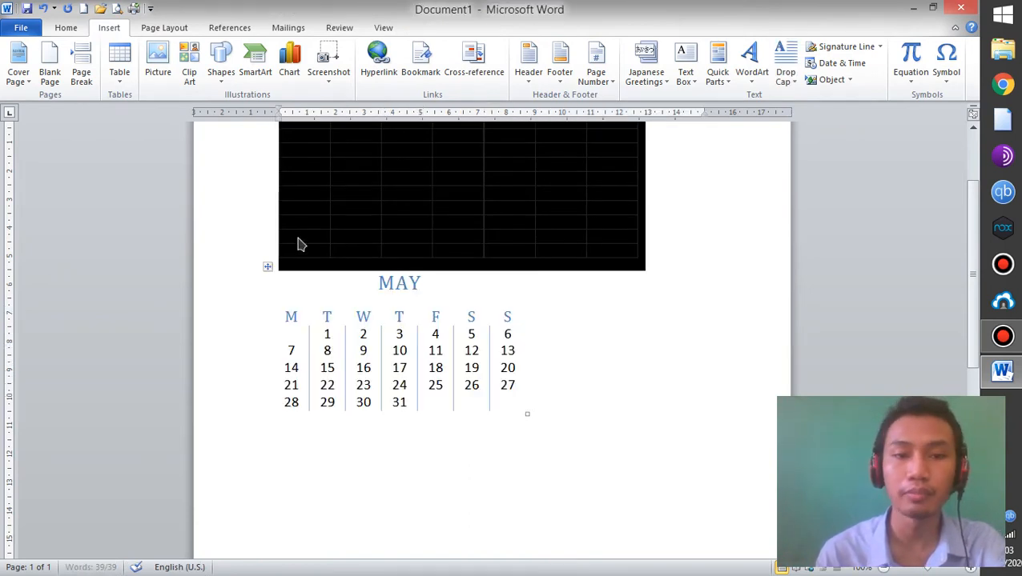
pyautogui.press('BackSpace')
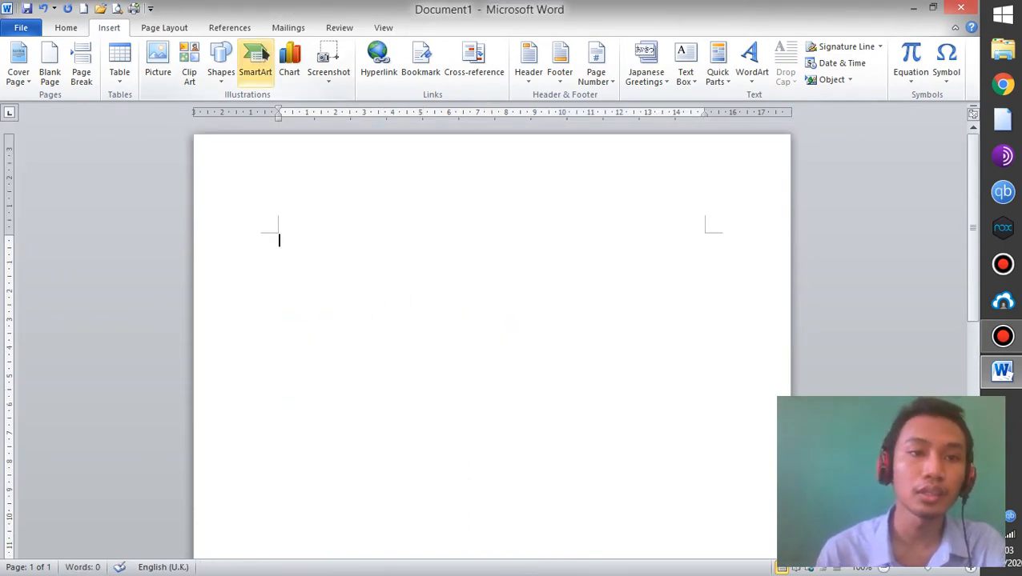
# - Open the gallery for choosing a SmartArt graphic
pyautogui.click(257, 62)
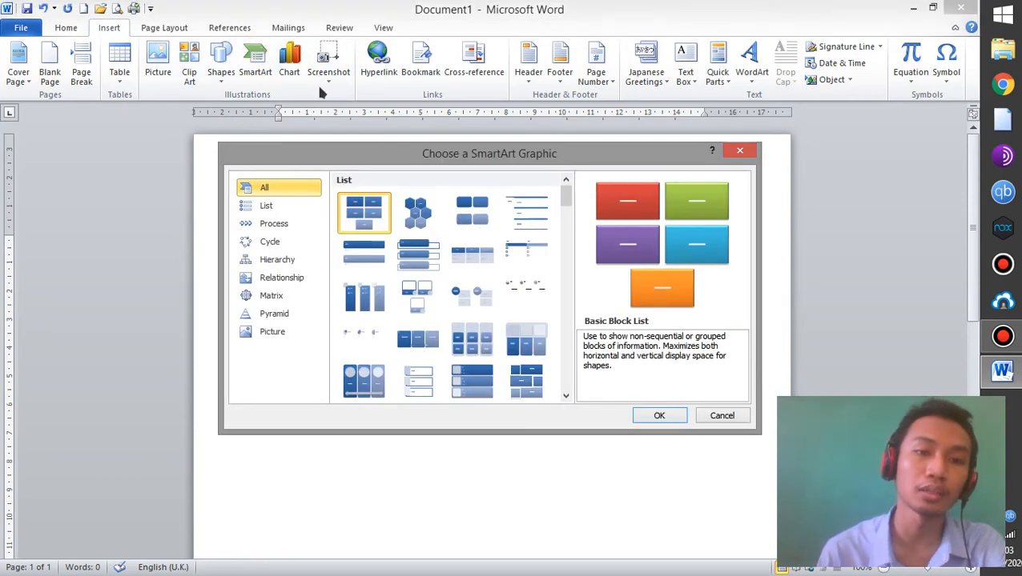